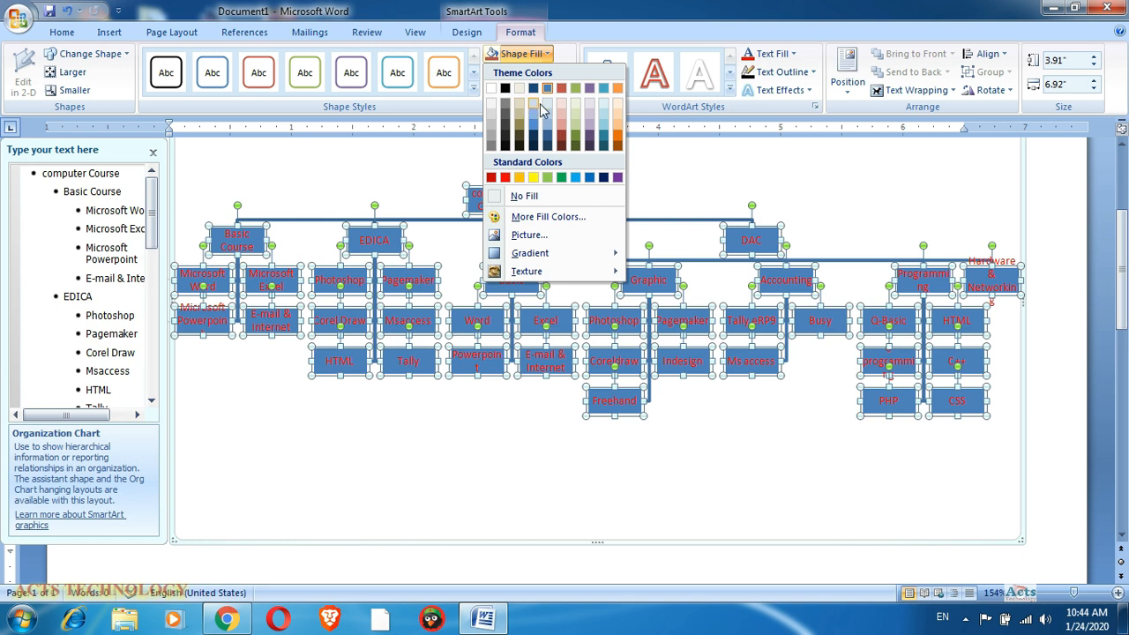
Fill all selected chart boxes with the lightest Accent 1 blue and give them a standard blue outline.
{"action": "left_click", "coordinate": [547, 103]}
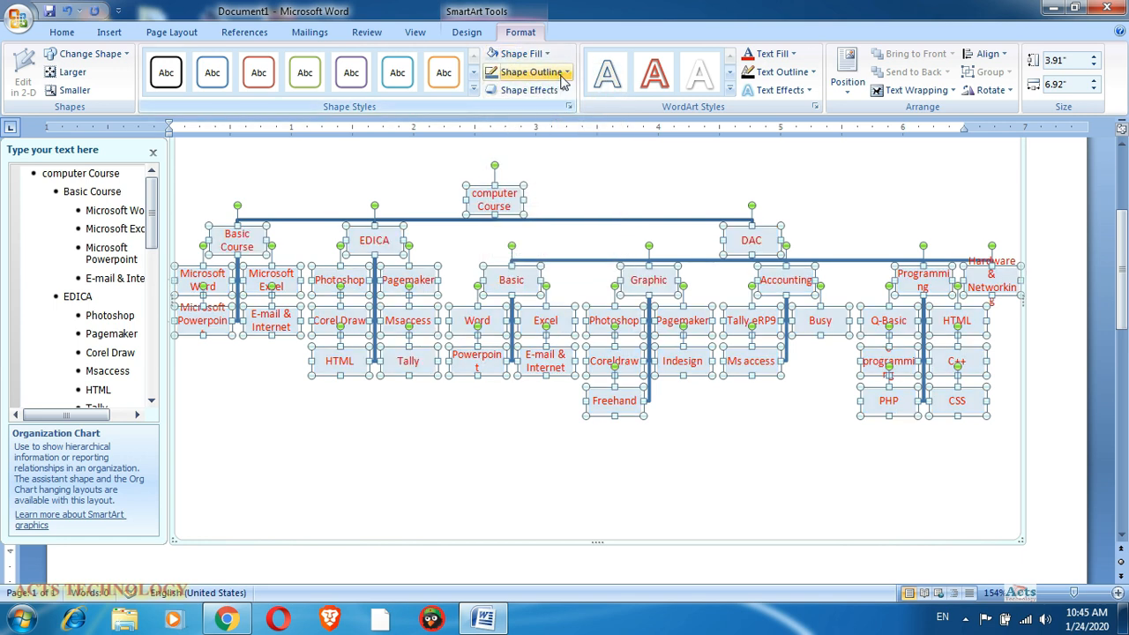
{"action": "left_click", "coordinate": [561, 71]}
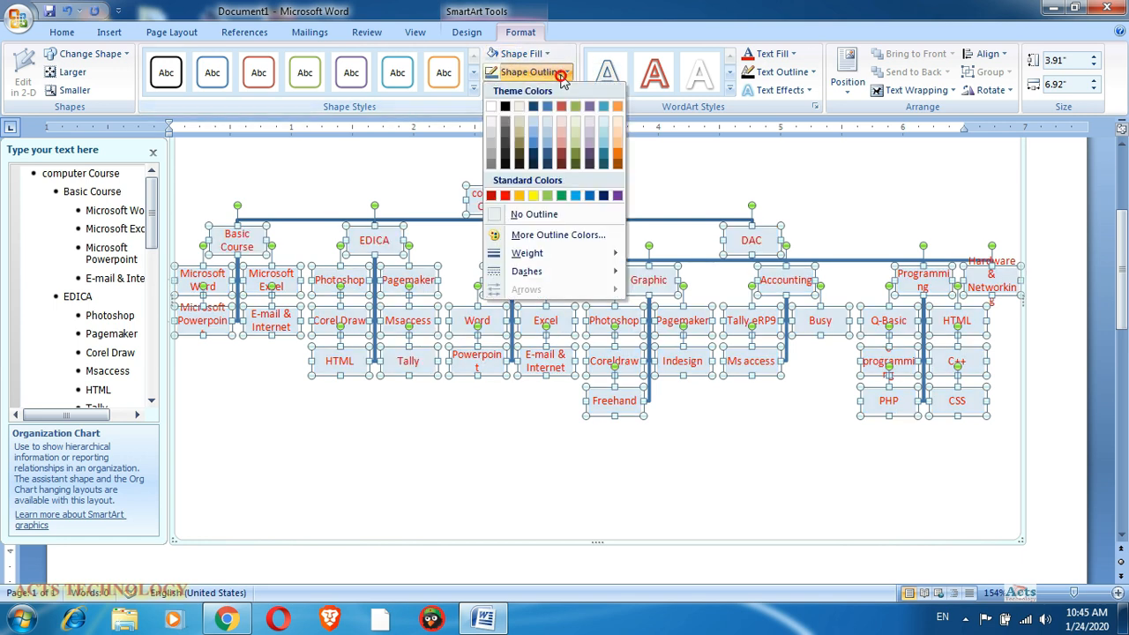
{"action": "left_click", "coordinate": [588, 196]}
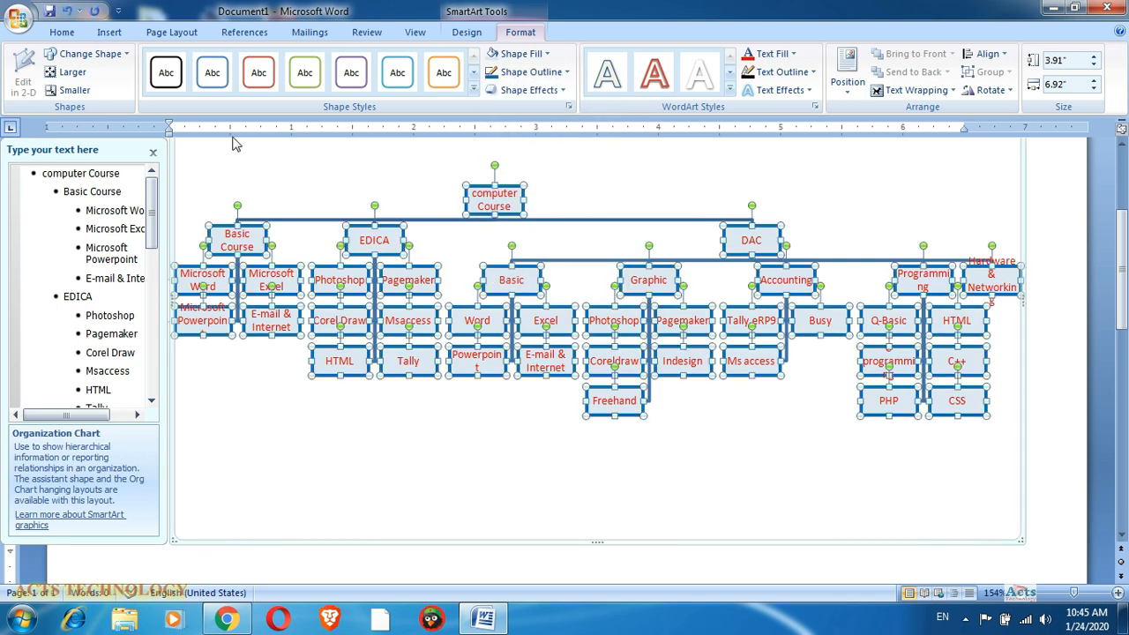
{"action": "left_click", "coordinate": [563, 91]}
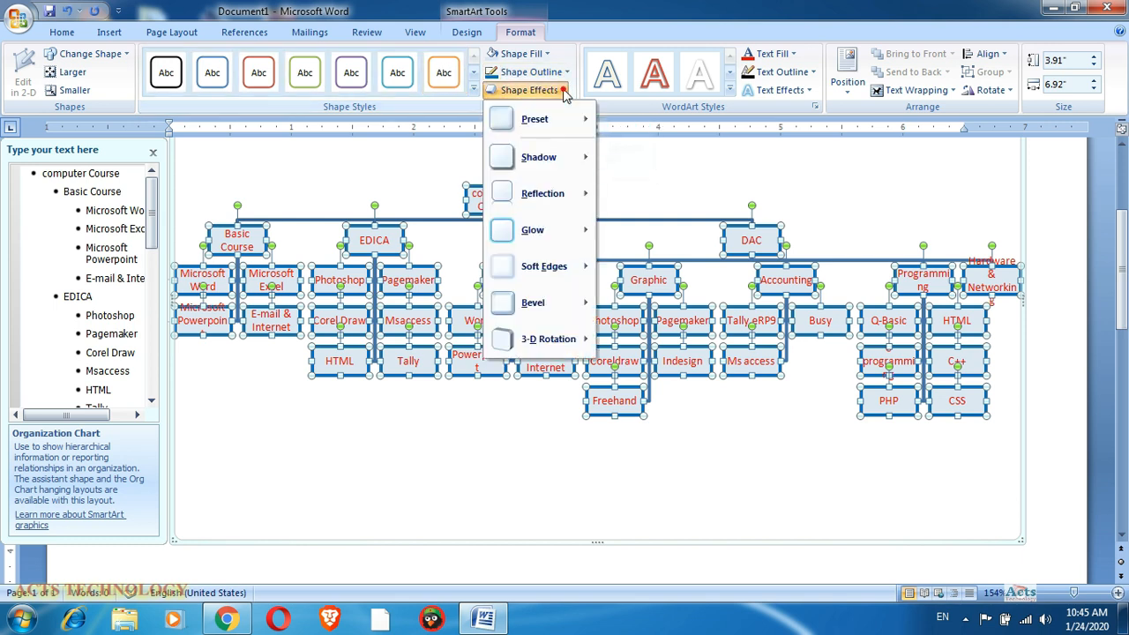
{"action": "left_click", "coordinate": [562, 91]}
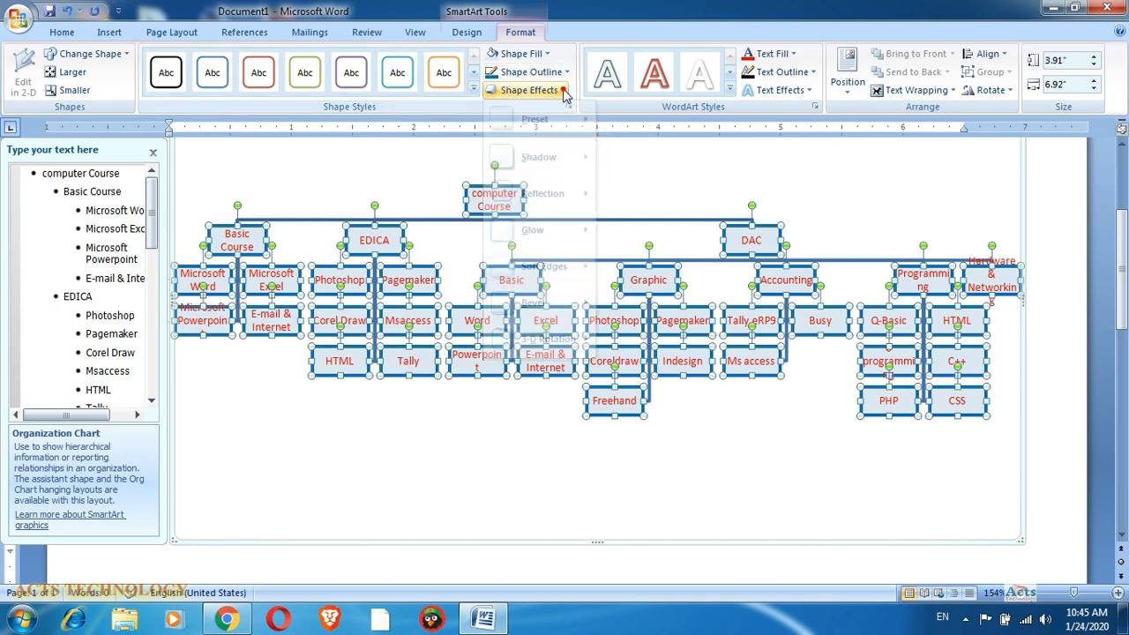
{"action": "left_click", "coordinate": [476, 32]}
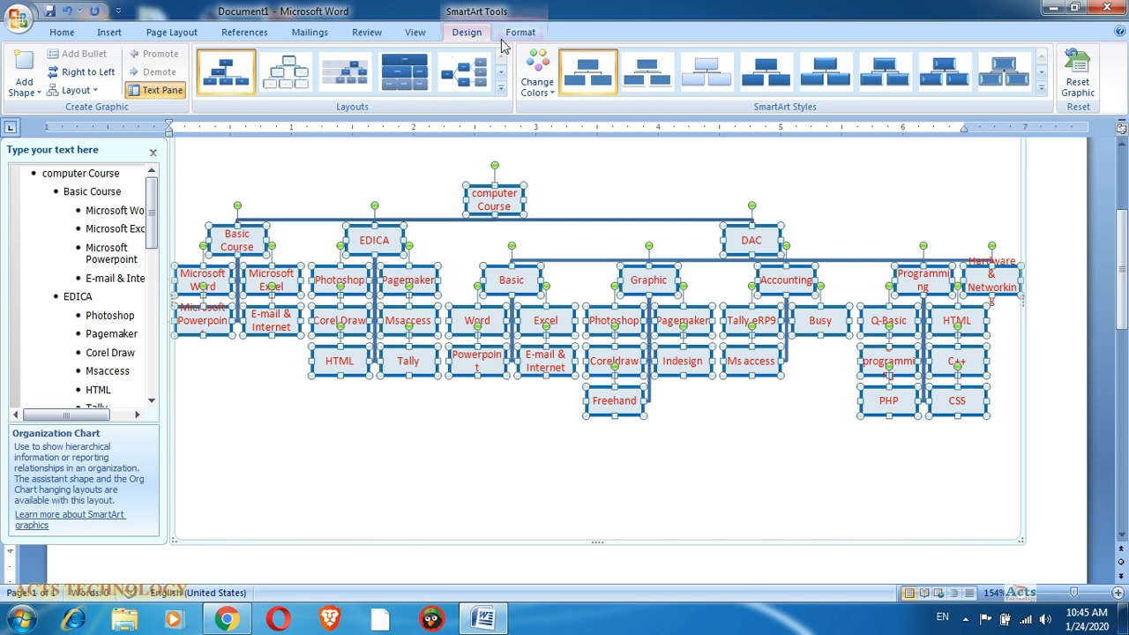
{"action": "left_click", "coordinate": [519, 34]}
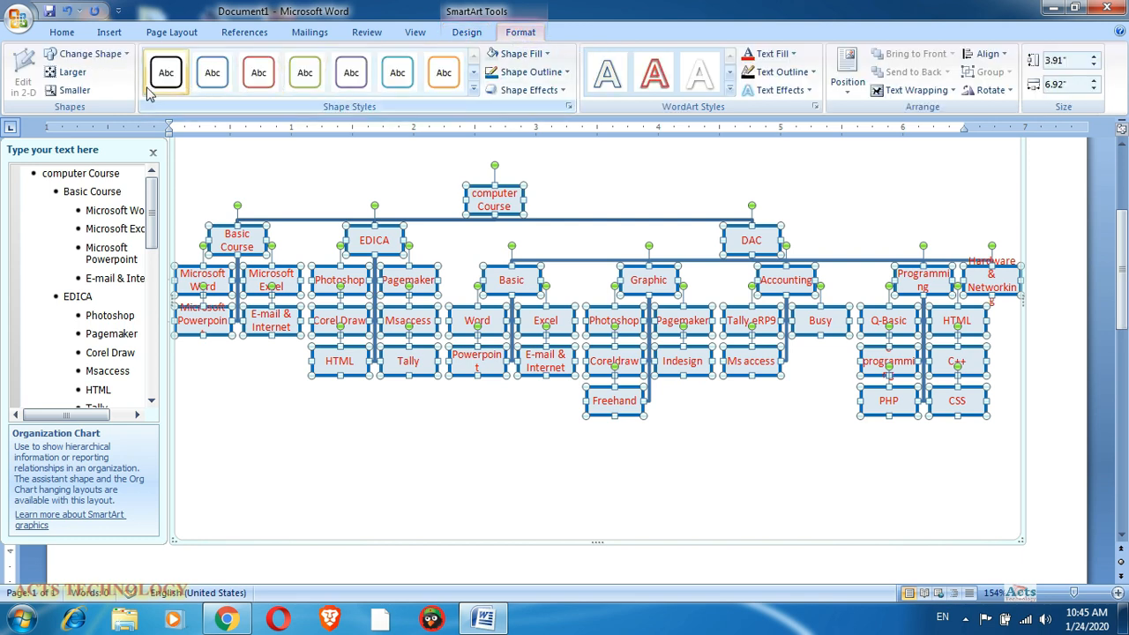
Change all the selected organization chart boxes to rounded rectangles and deselect them.
{"action": "left_click", "coordinate": [125, 54]}
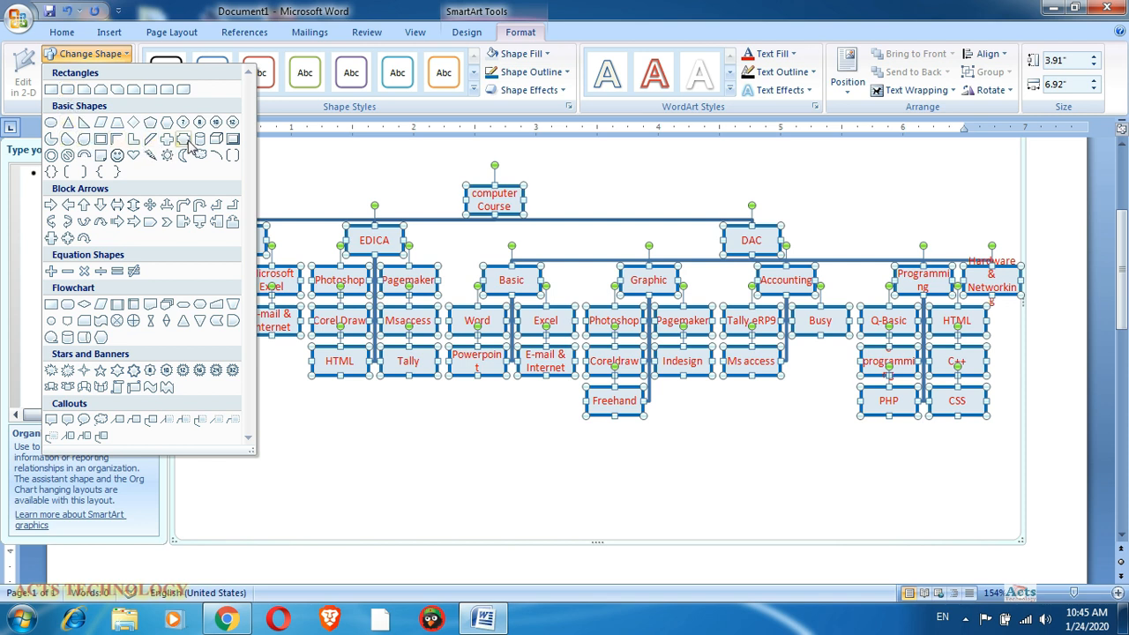
{"action": "left_click", "coordinate": [84, 91]}
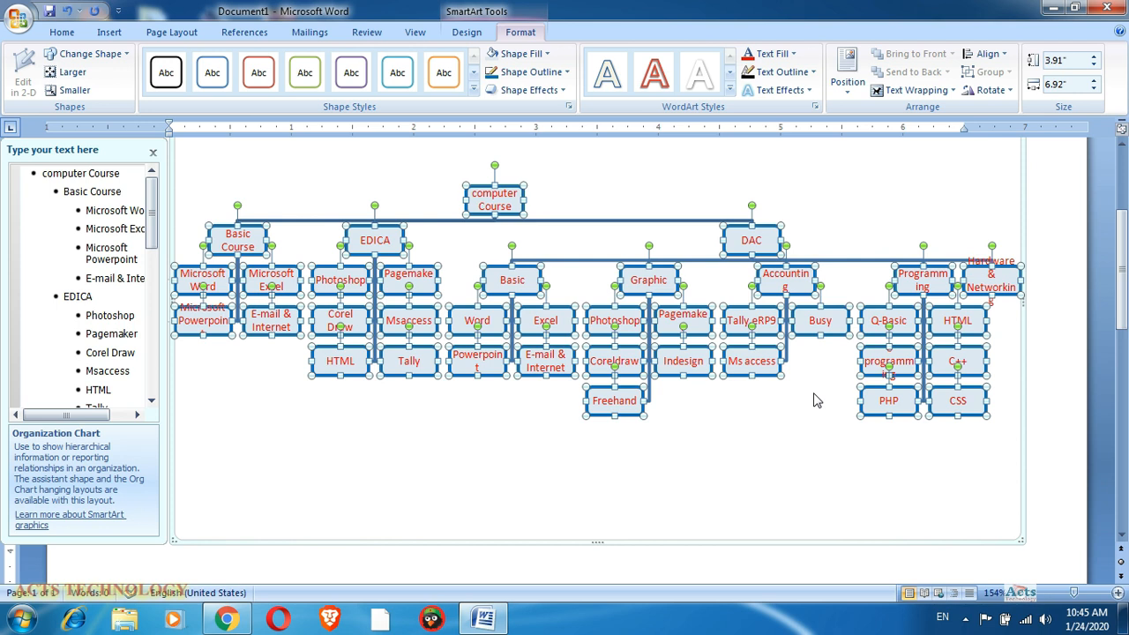
{"action": "left_click", "coordinate": [703, 419]}
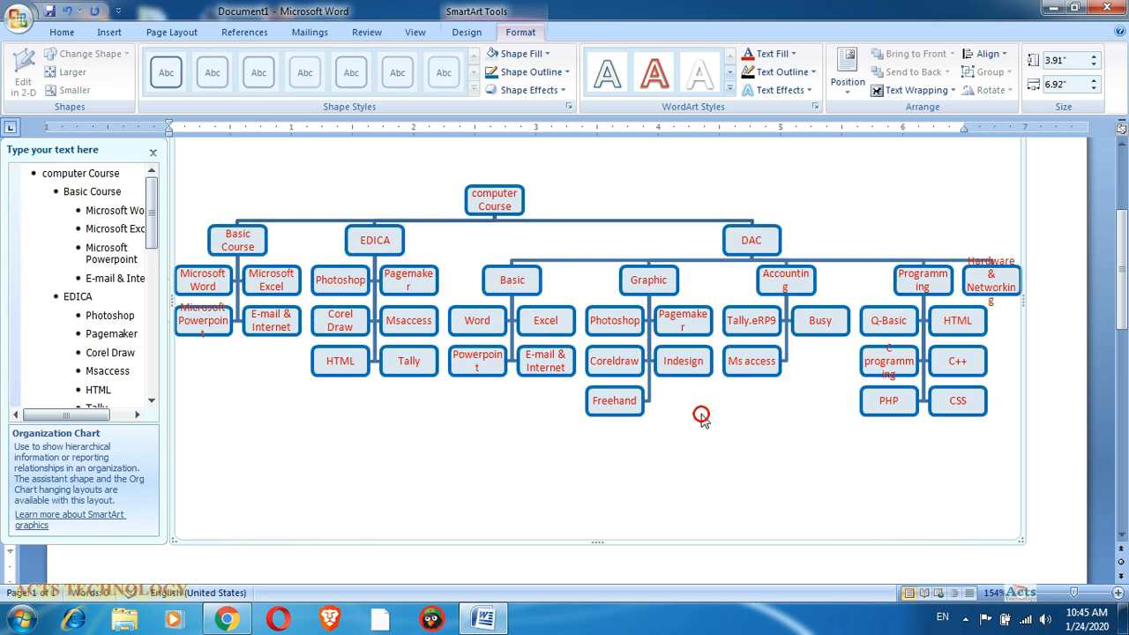
Widen the computer Course box at the head of the chart so its text fits on one line.
{"action": "left_click", "coordinate": [466, 192]}
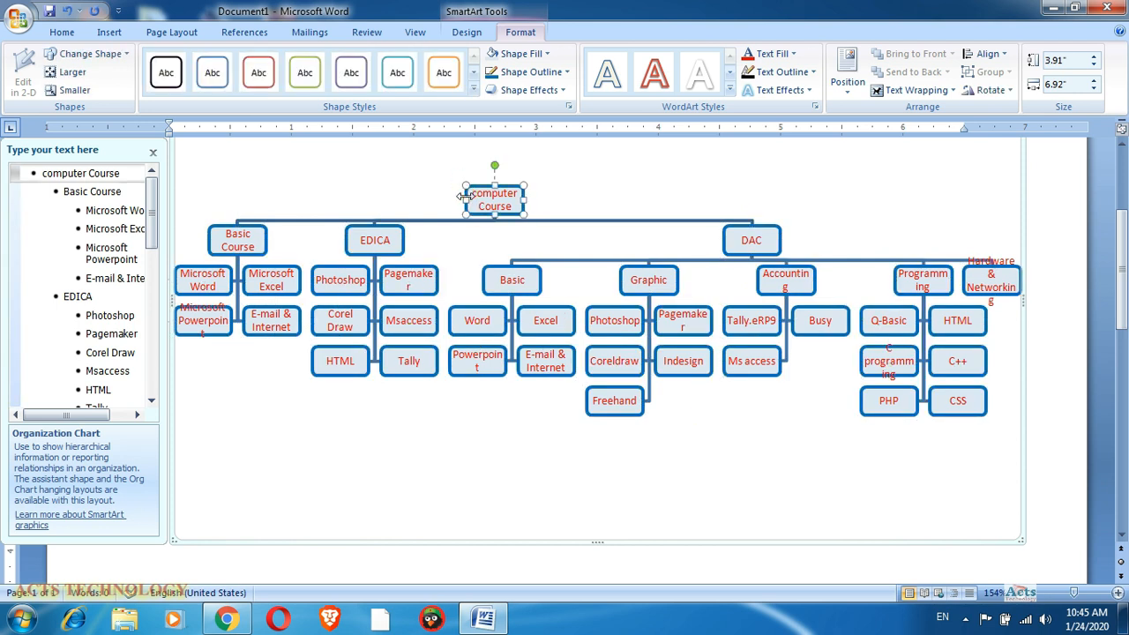
{"action": "left_click_drag", "start_coordinate": [457, 197], "coordinate": [423, 195]}
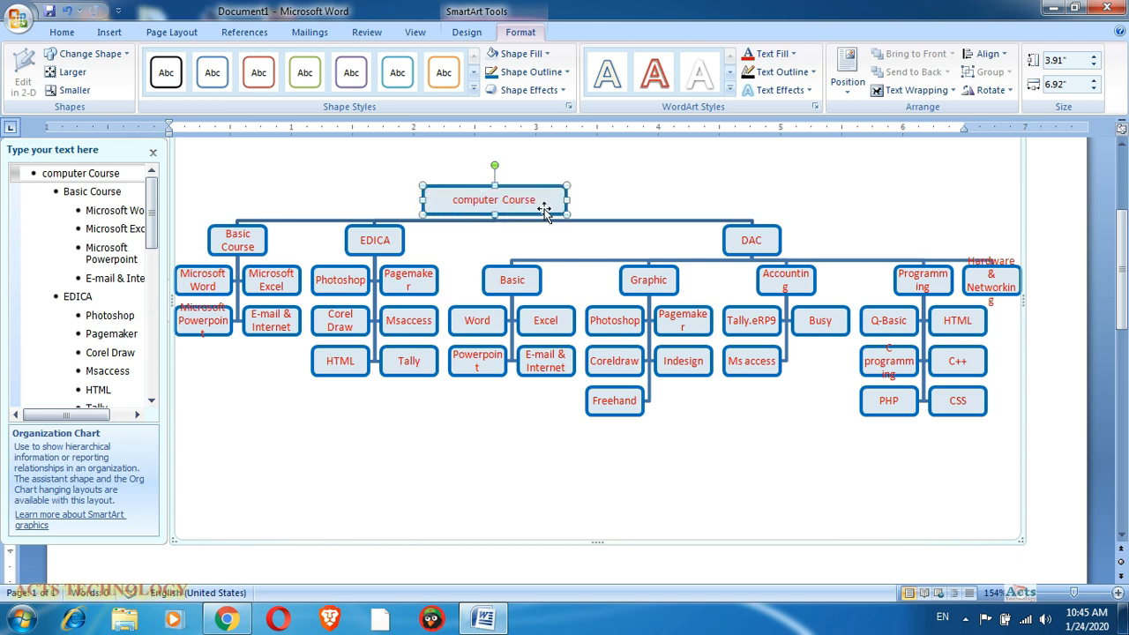
{"action": "double_click", "coordinate": [514, 200]}
{"action": "triple_click", "coordinate": [512, 197]}
{"action": "left_click_drag", "start_coordinate": [567, 200], "coordinate": [559, 199]}
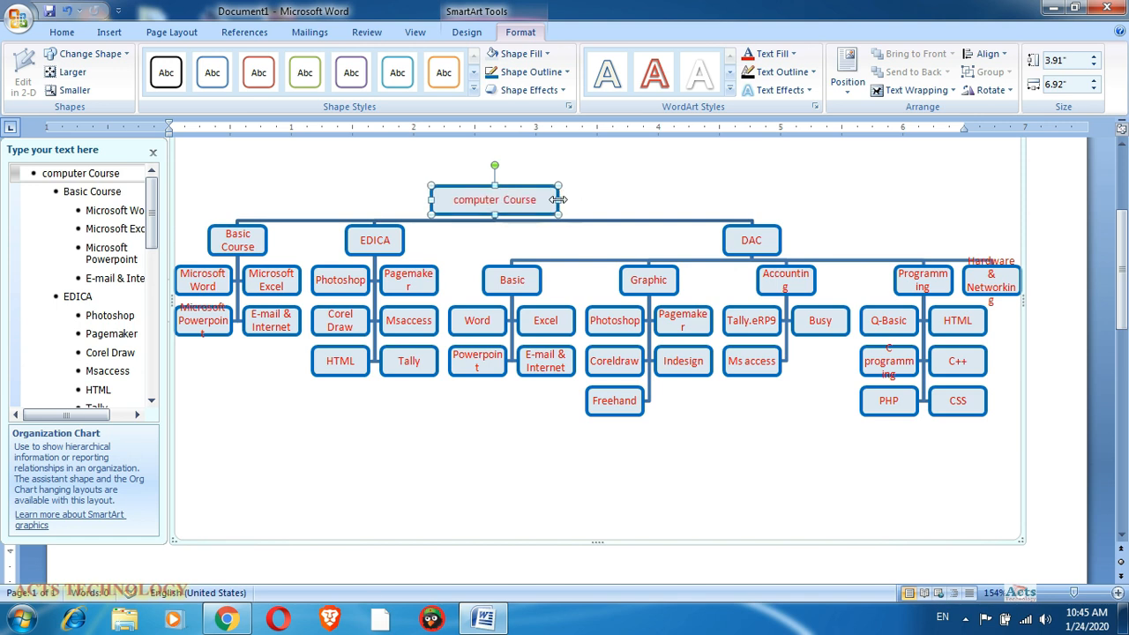
{"action": "left_click", "coordinate": [588, 235]}
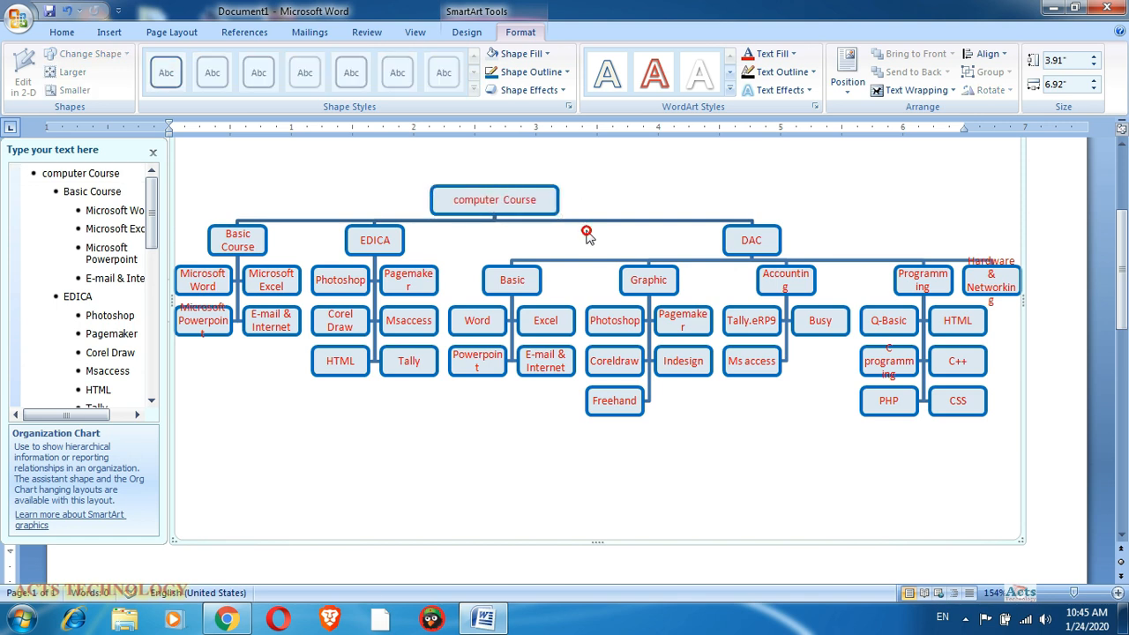
Widen the Basic Course box so its text fits on one line.
{"action": "left_click", "coordinate": [229, 247]}
{"action": "left_click_drag", "start_coordinate": [266, 240], "coordinate": [282, 250]}
{"action": "left_click", "coordinate": [313, 249]}
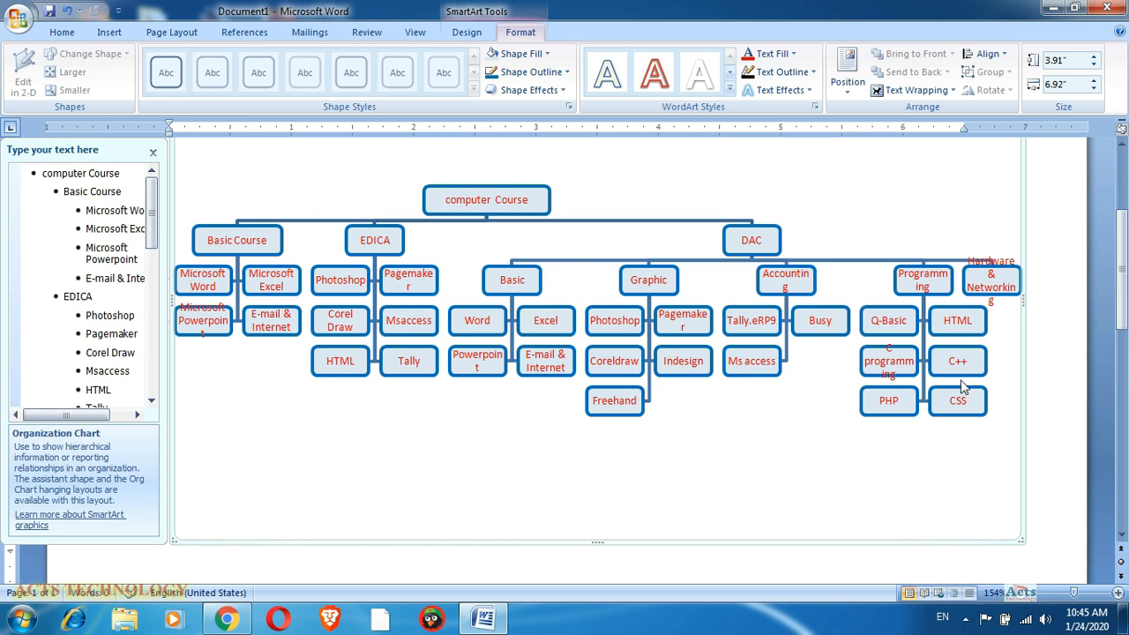
Enlarge the whole SmartArt frame to about 3.97" high and 7.27" wide.
{"action": "left_click", "coordinate": [1002, 300]}
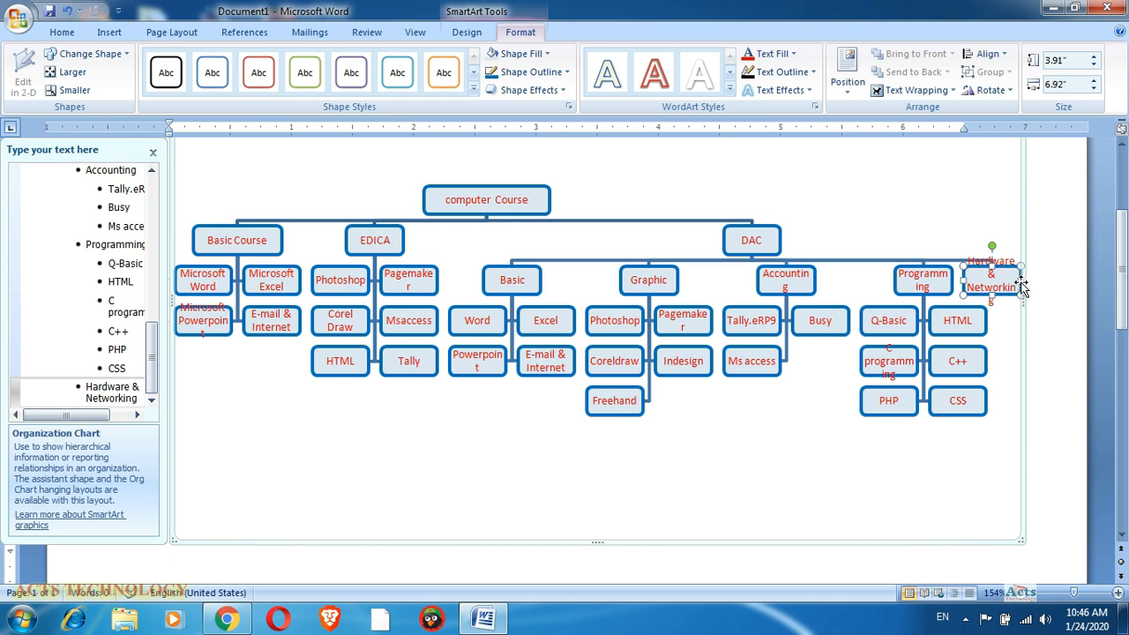
{"action": "left_click", "coordinate": [1021, 353]}
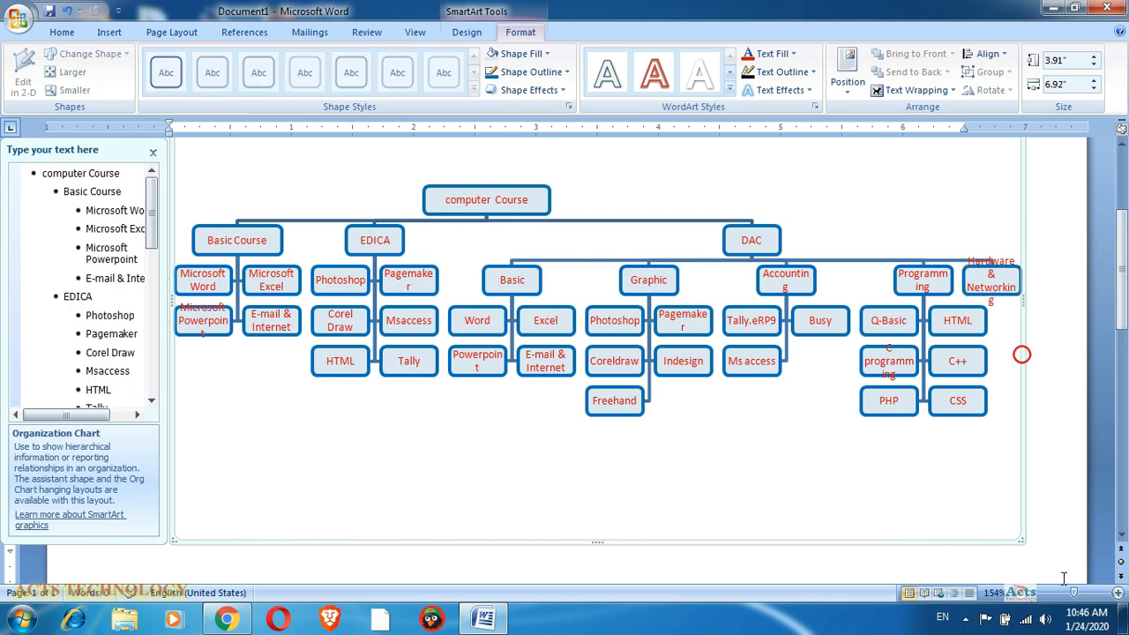
{"action": "left_click_drag", "start_coordinate": [1021, 540], "coordinate": [1062, 546]}
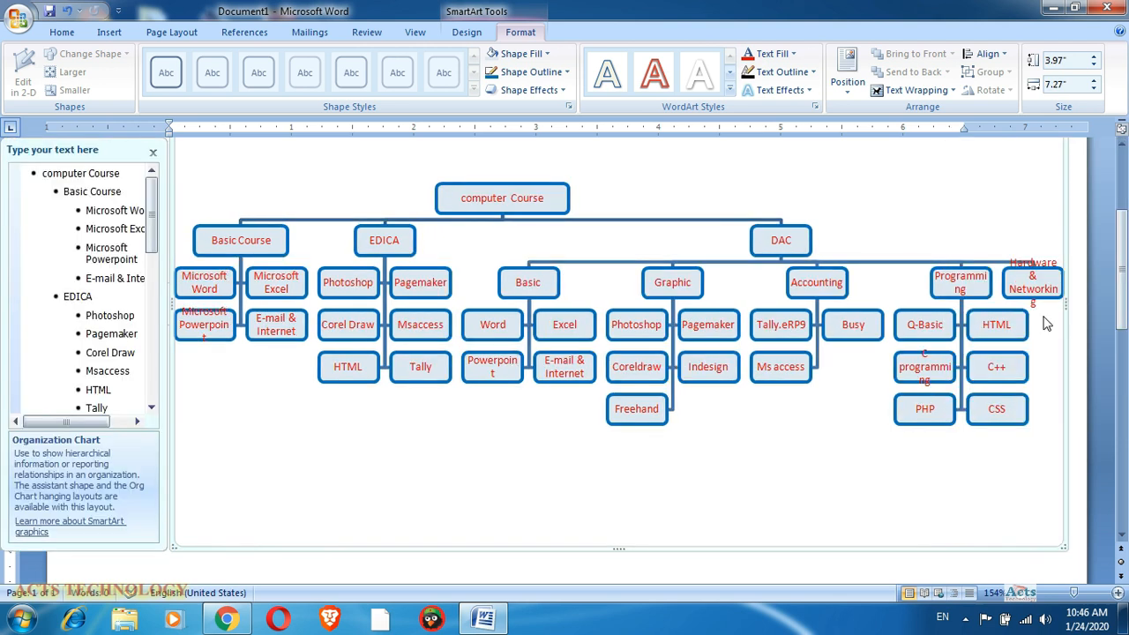
Widen the Hardware & Networking box and the Microsoft Powerpoint box so their text fits inside on two lines.
{"action": "left_click", "coordinate": [1032, 291]}
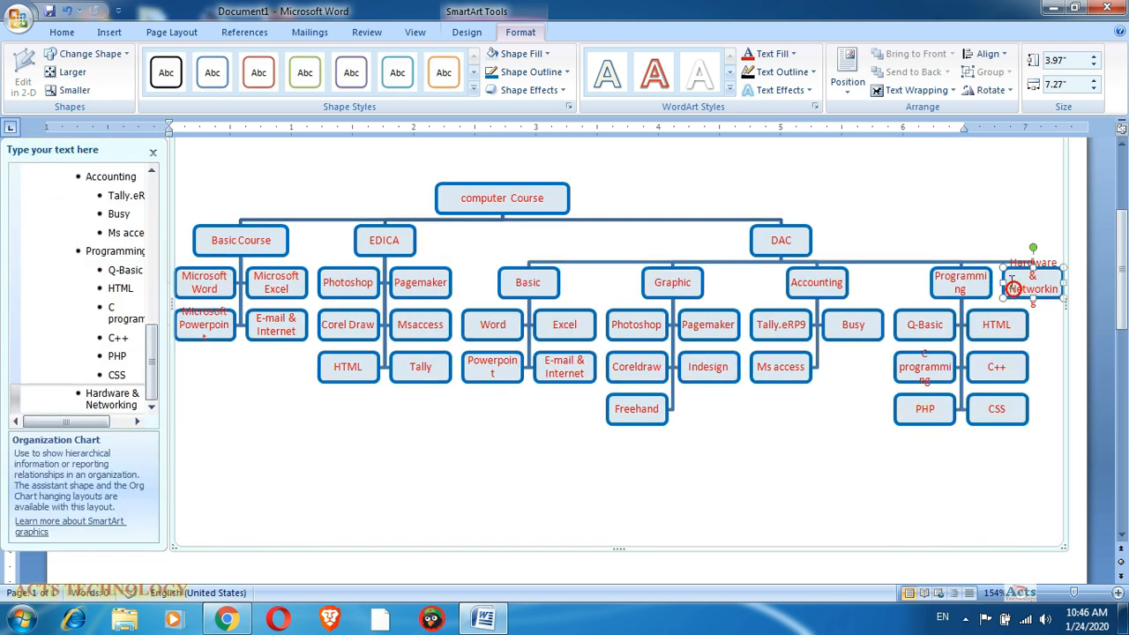
{"action": "left_click_drag", "start_coordinate": [1005, 280], "coordinate": [989, 288]}
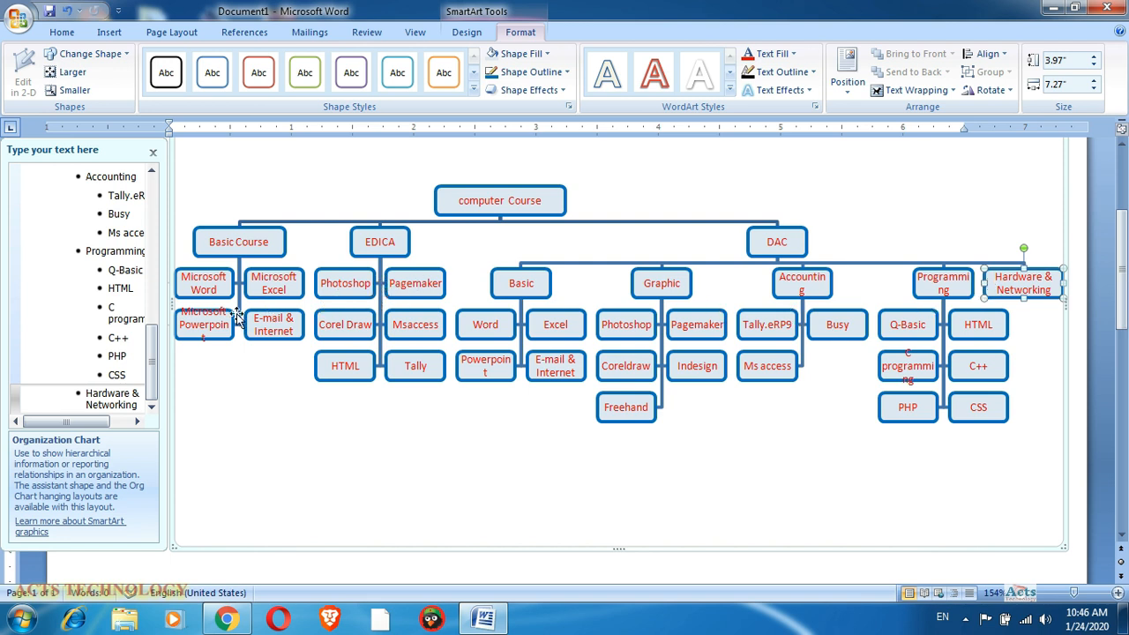
{"action": "left_click", "coordinate": [217, 319]}
{"action": "left_click_drag", "start_coordinate": [234, 324], "coordinate": [246, 328]}
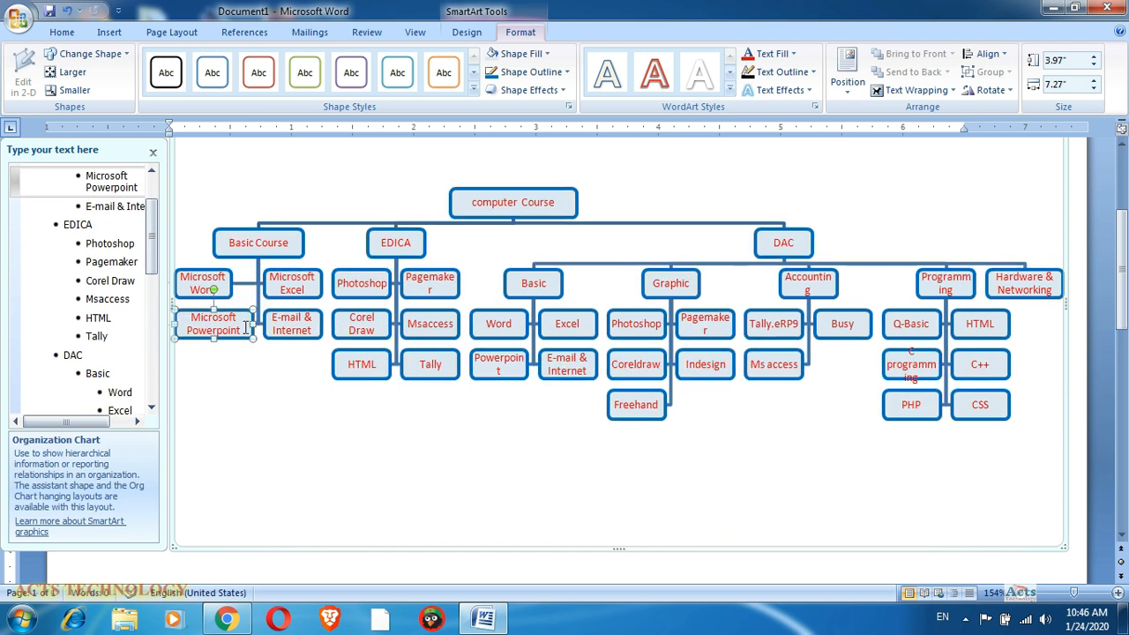
{"action": "left_click", "coordinate": [323, 400]}
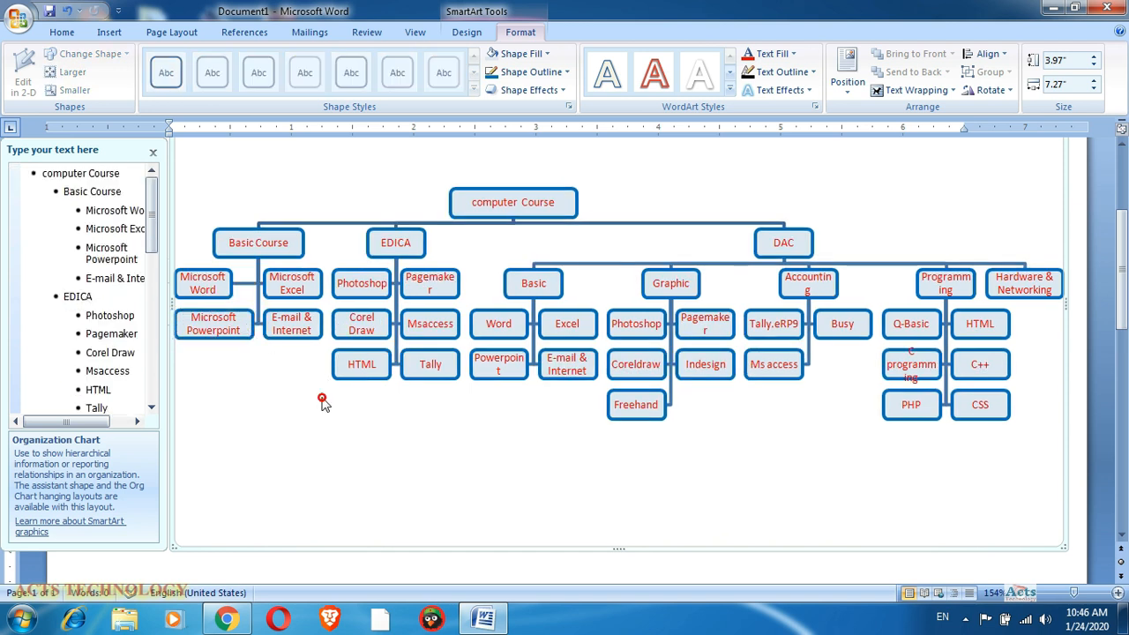
Widen the C programming box under Programming just enough for its text to fit on two lines.
{"action": "left_click", "coordinate": [910, 371]}
{"action": "left_click_drag", "start_coordinate": [884, 364], "coordinate": [864, 367]}
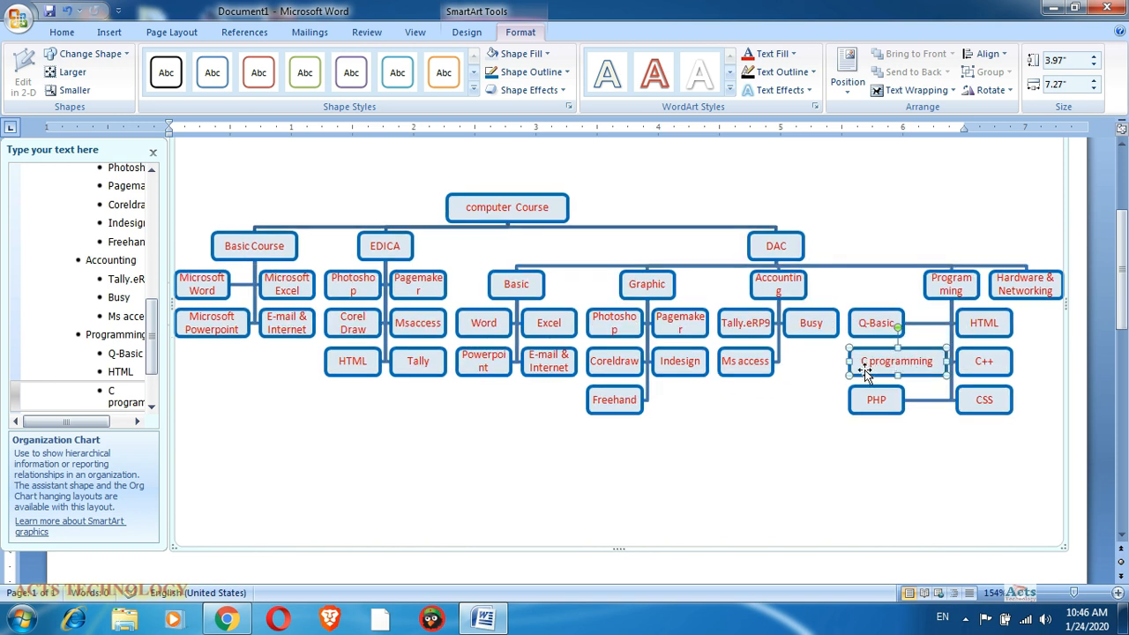
{"action": "left_click_drag", "start_coordinate": [849, 362], "coordinate": [864, 371]}
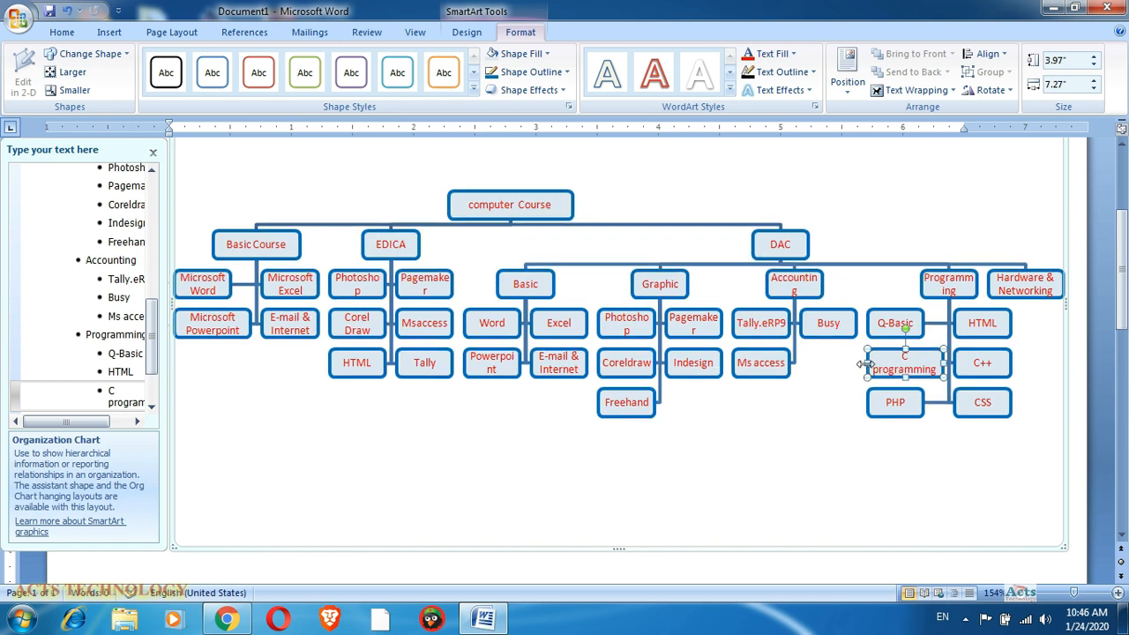
{"action": "left_click", "coordinate": [823, 398]}
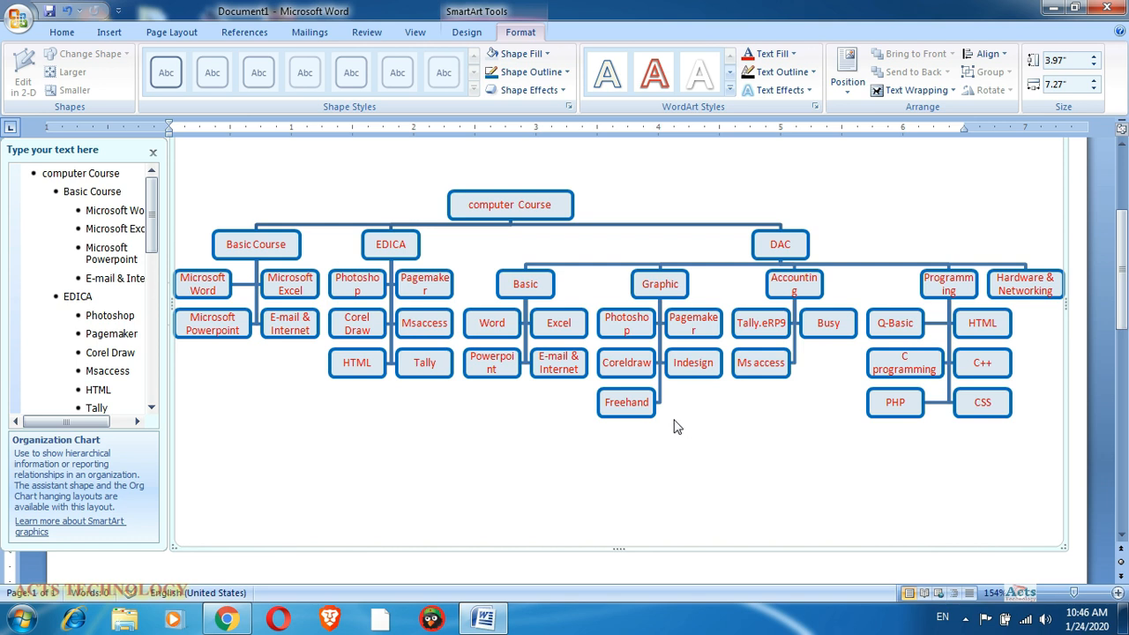
Give the computer Course box a standard green outline and a yellow fill.
{"action": "left_click", "coordinate": [467, 194]}
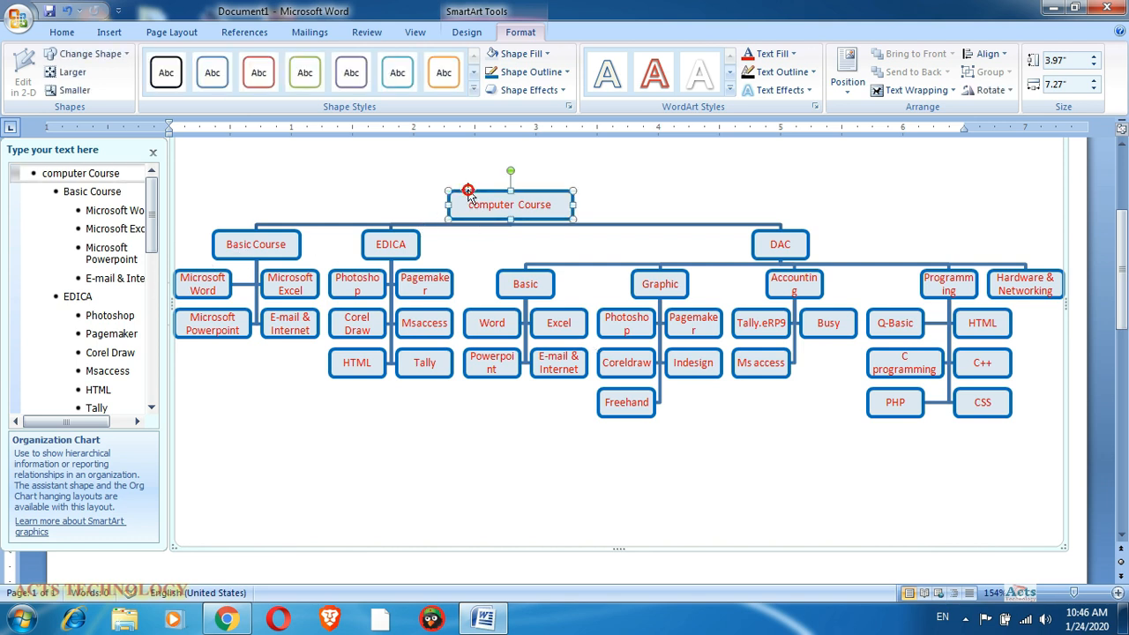
{"action": "left_click", "coordinate": [571, 72]}
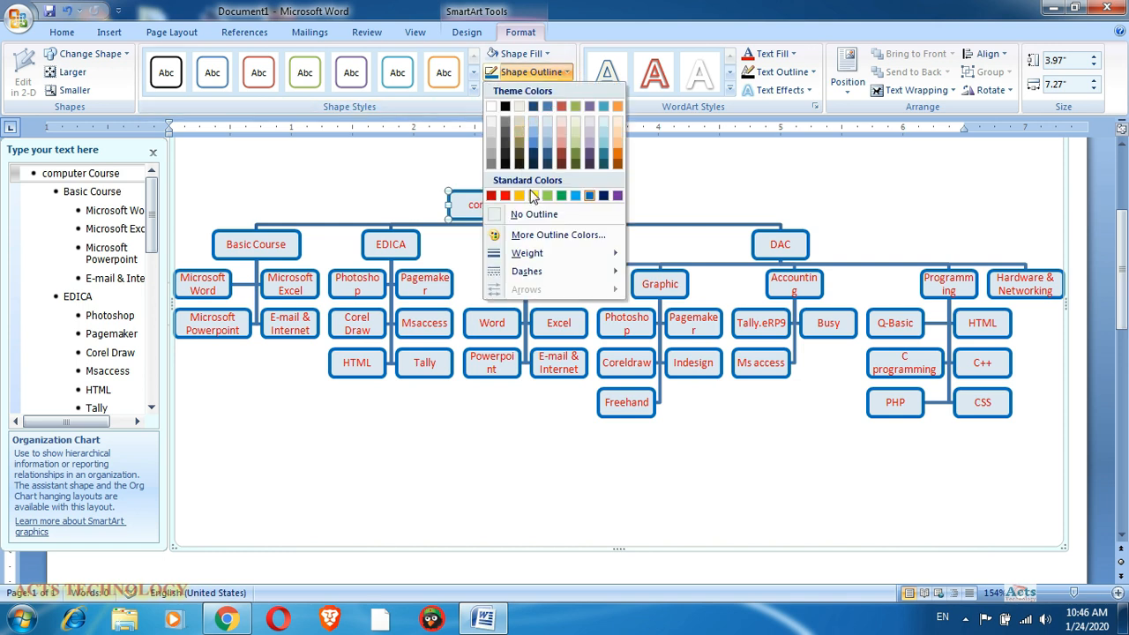
{"action": "left_click", "coordinate": [563, 198]}
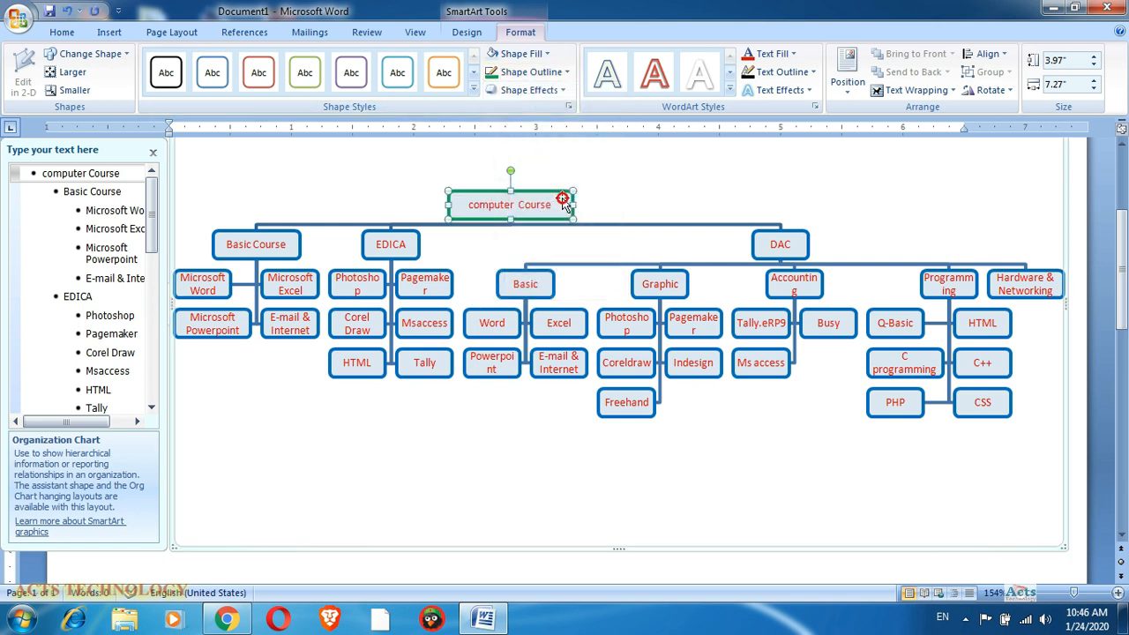
{"action": "left_click", "coordinate": [549, 55]}
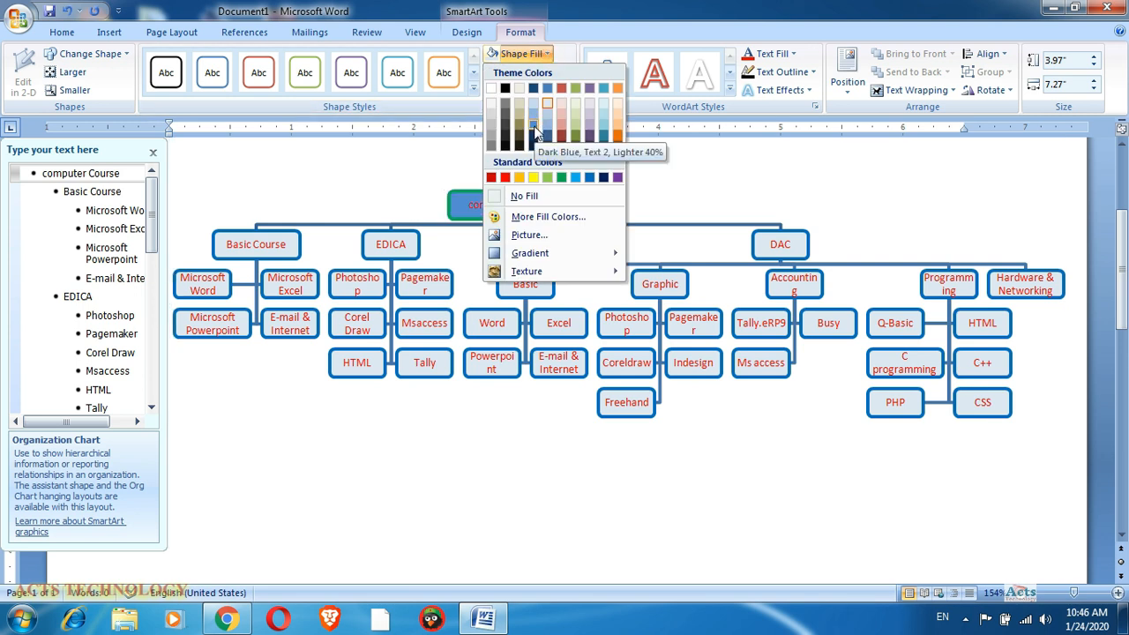
{"action": "left_click", "coordinate": [532, 177]}
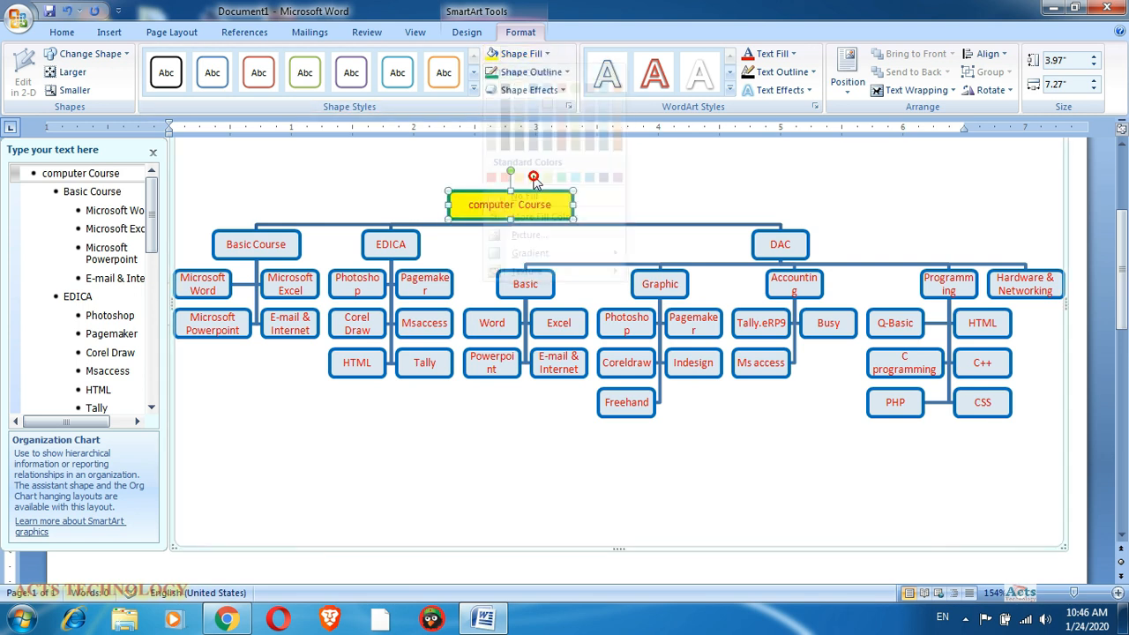
Give the Basic Course box a standard yellow outline and a light blue fill.
{"action": "left_click", "coordinate": [261, 236]}
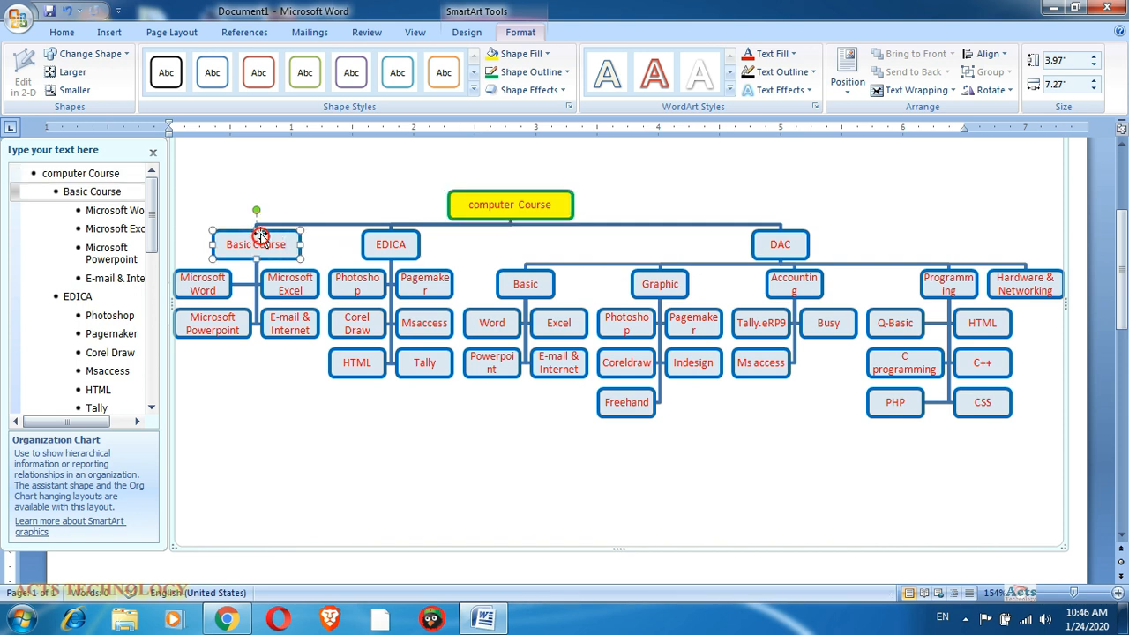
{"action": "left_click", "coordinate": [541, 73]}
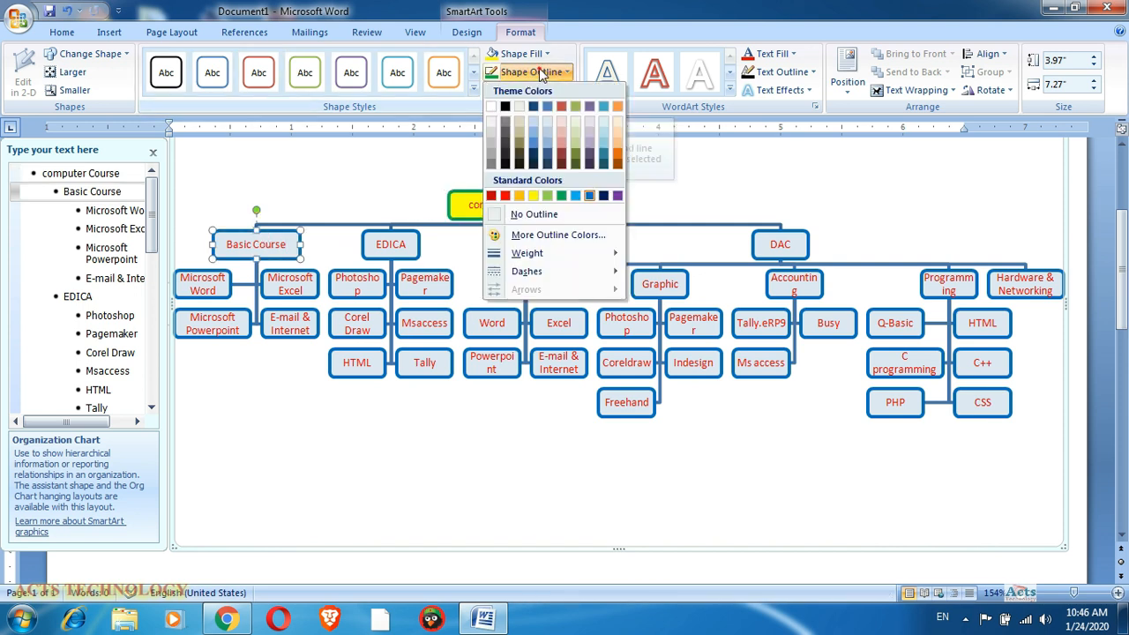
{"action": "left_click", "coordinate": [533, 195]}
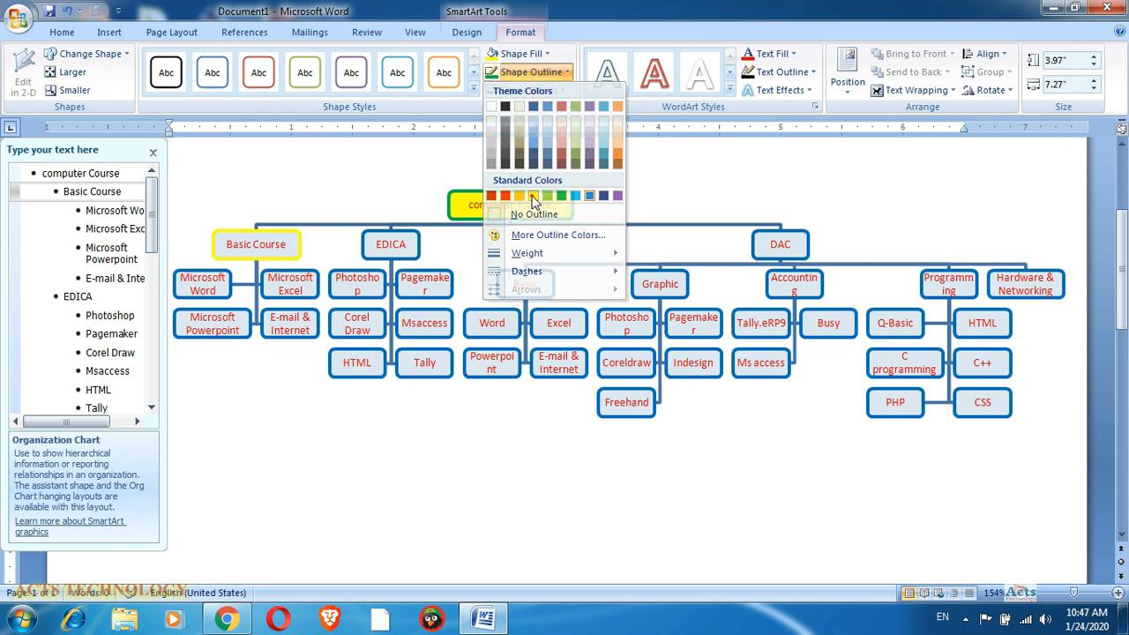
{"action": "left_click", "coordinate": [547, 53]}
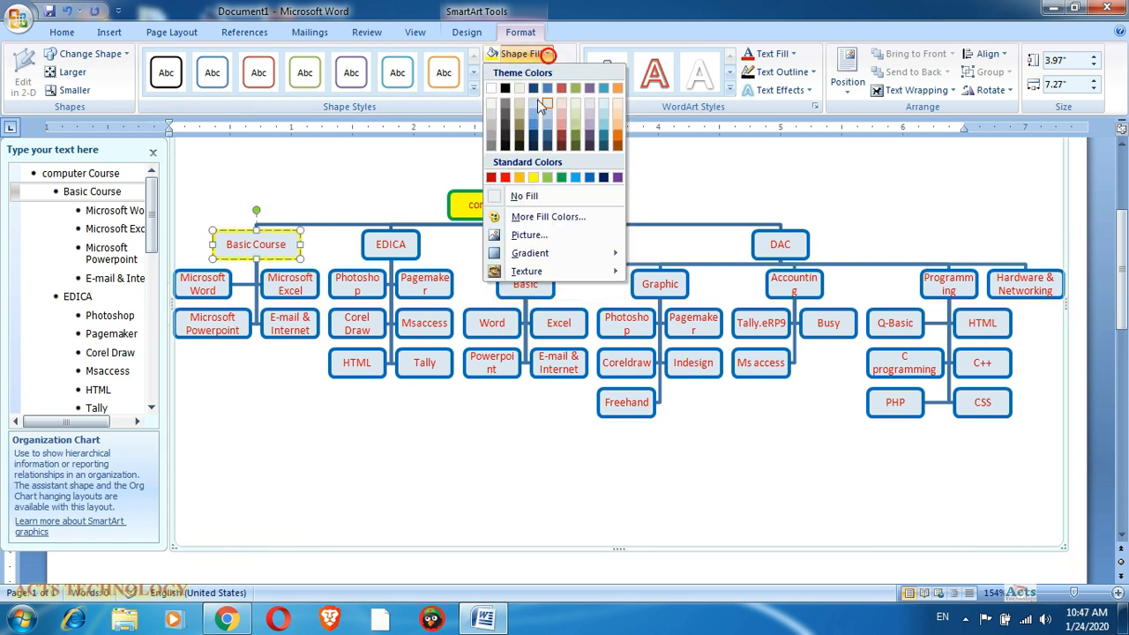
{"action": "left_click", "coordinate": [577, 177]}
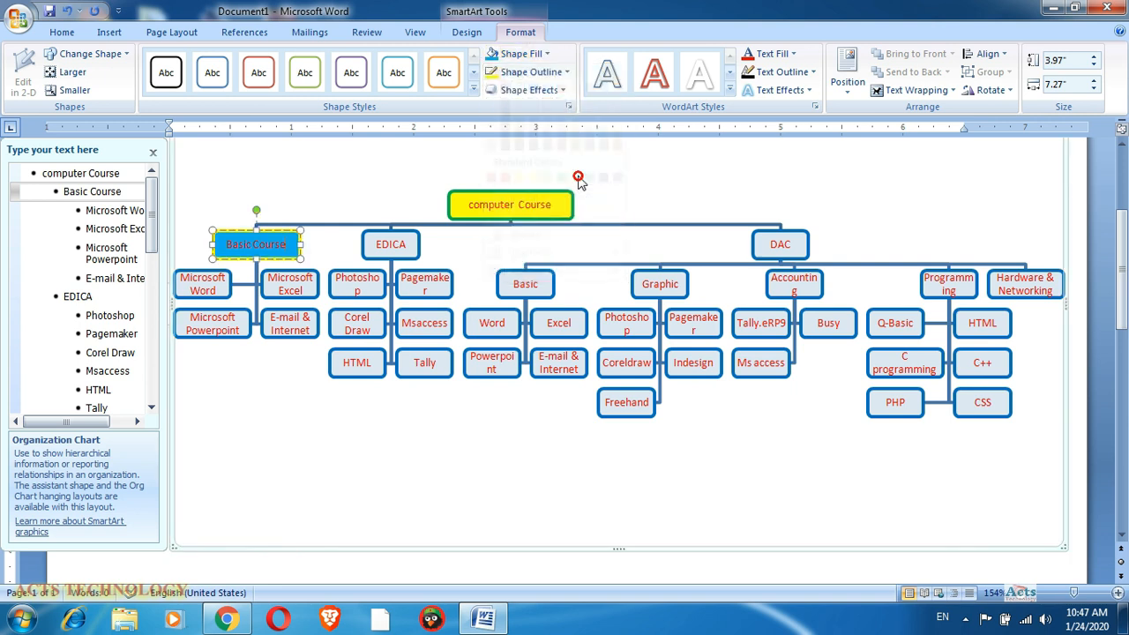
Give the EDICA and DAC boxes the same light blue fill and yellow outline as the Basic Course box.
{"action": "left_click", "coordinate": [391, 234]}
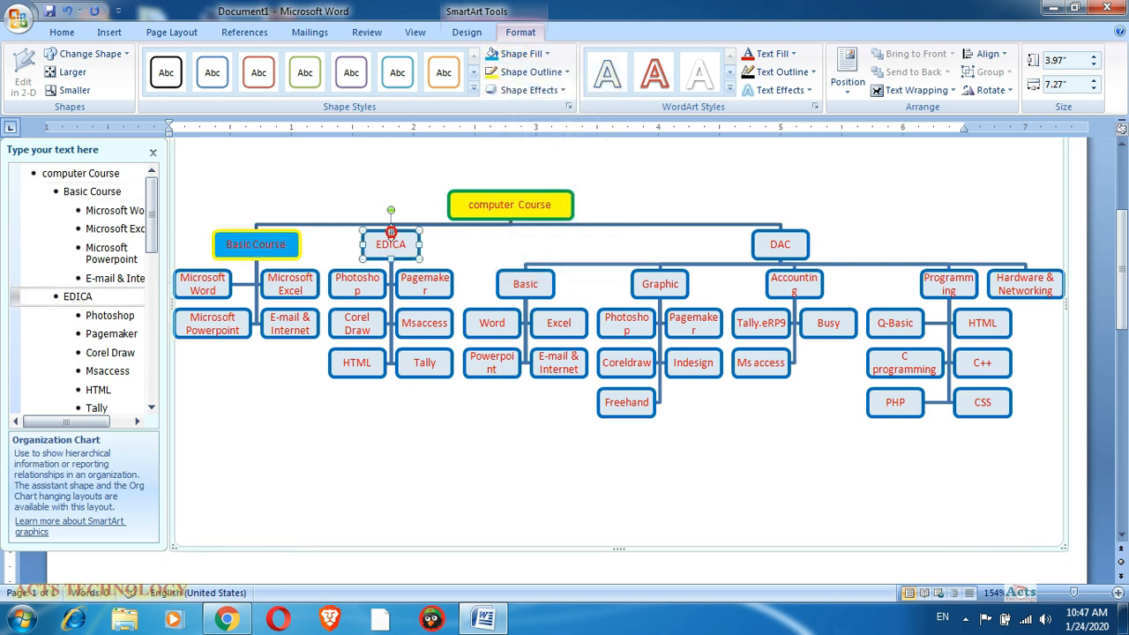
{"action": "left_click", "coordinate": [493, 55]}
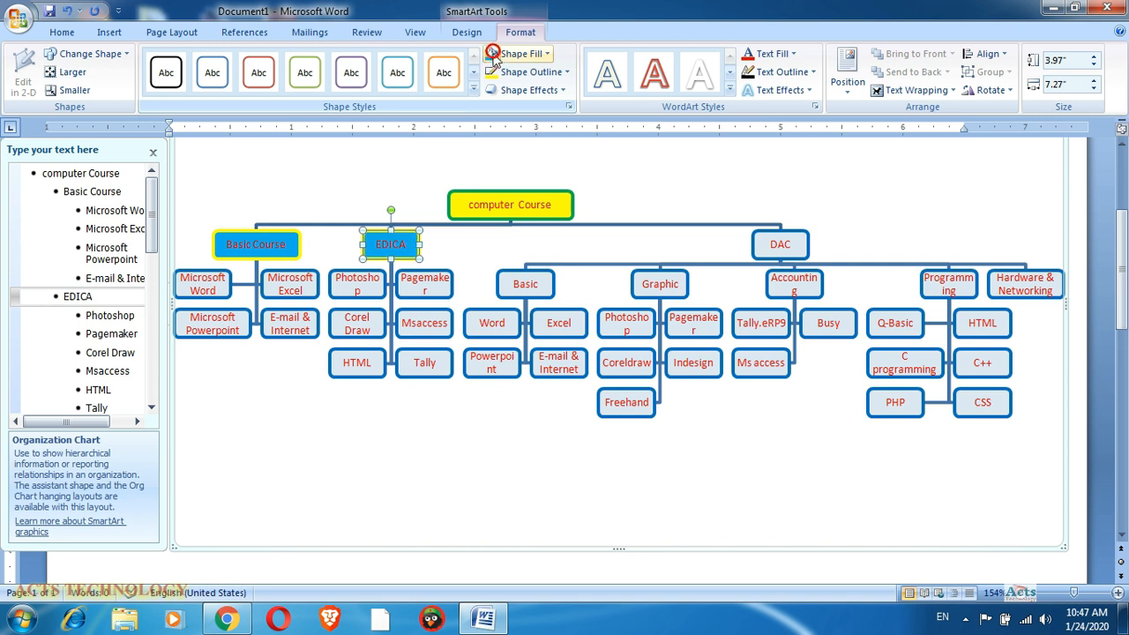
{"action": "left_click", "coordinate": [758, 240]}
{"action": "left_click", "coordinate": [492, 73]}
{"action": "left_click", "coordinate": [493, 55]}
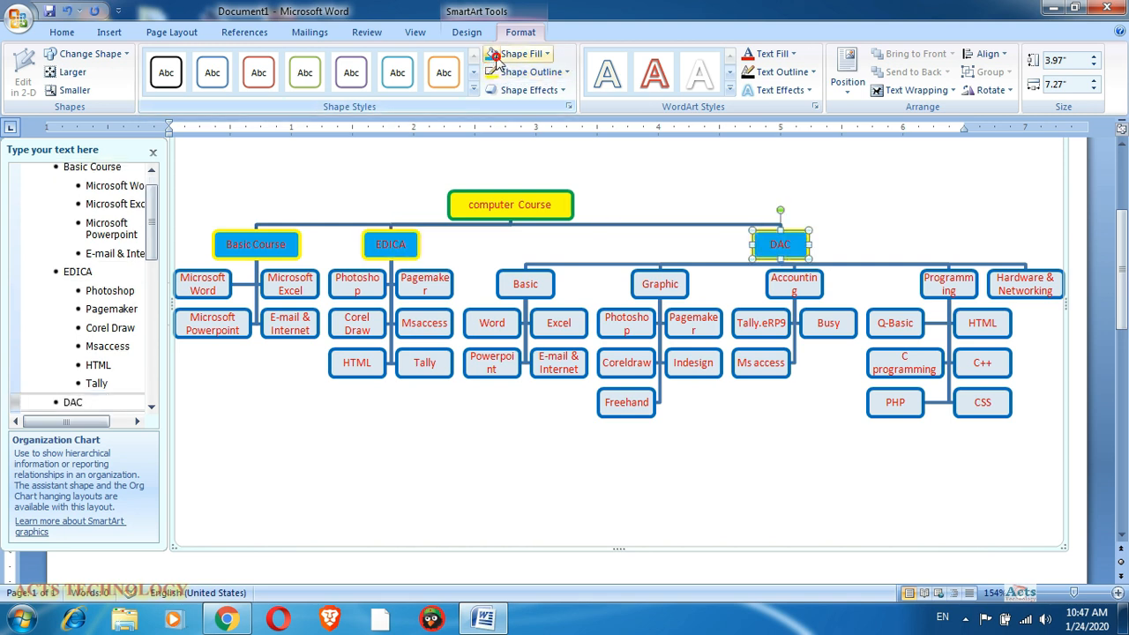
{"action": "left_click", "coordinate": [732, 186]}
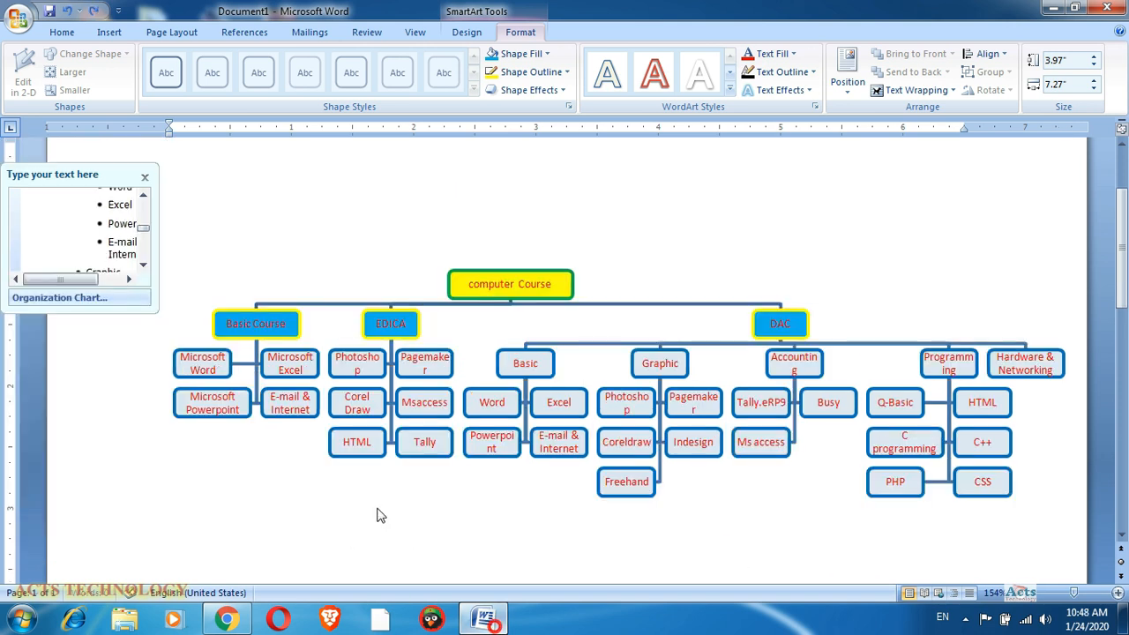
Close the text pane of the organization chart.
{"action": "left_click", "coordinate": [144, 178]}
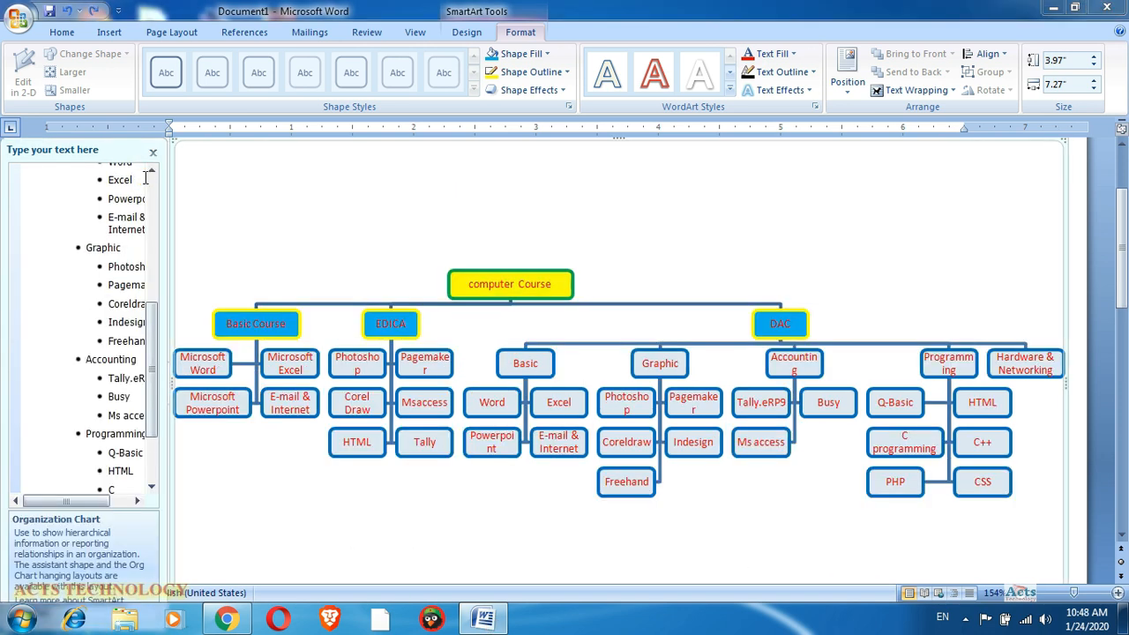
{"action": "left_click", "coordinate": [152, 151]}
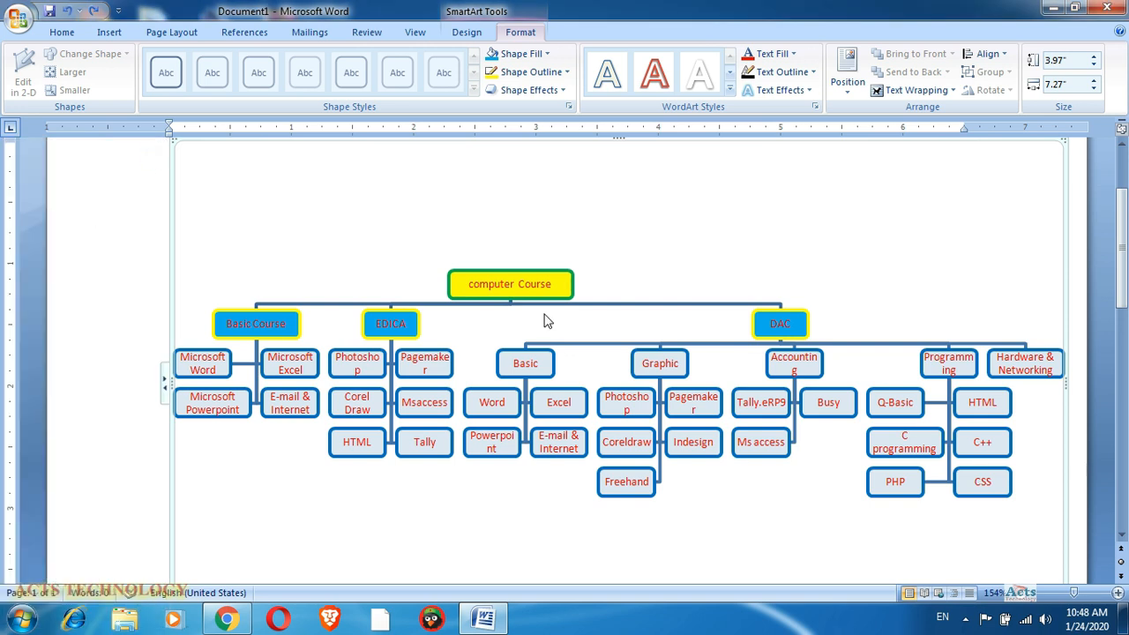
Widen the organization chart's frame to 7.98" and shift it into the left page margin so the whole chart fits on the page.
{"action": "left_click", "coordinate": [1122, 292]}
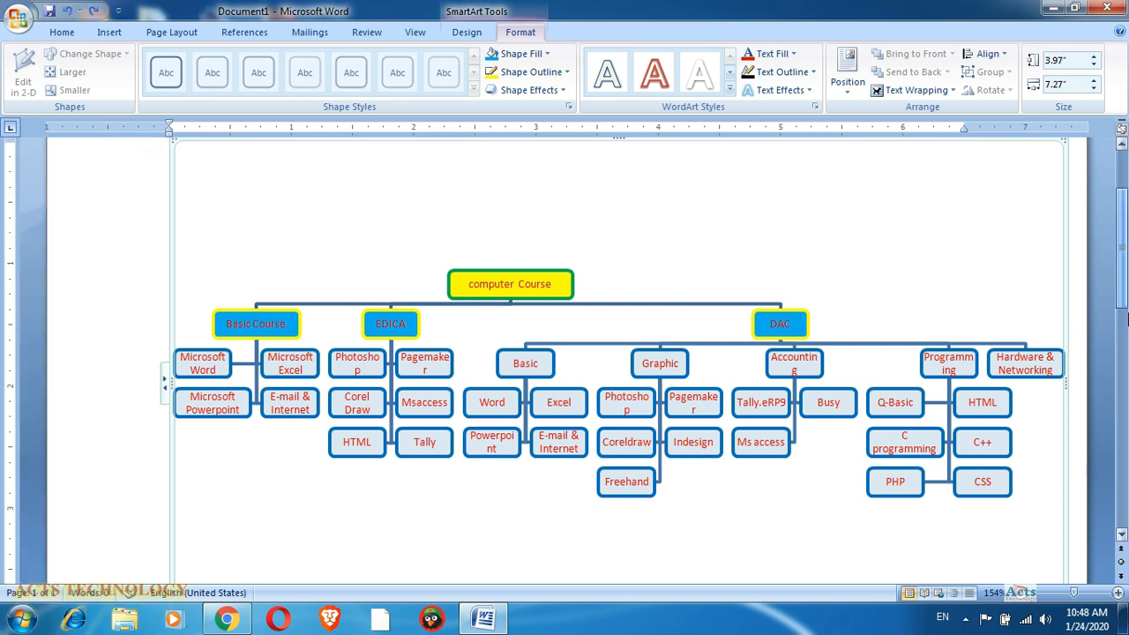
{"action": "left_click_drag", "start_coordinate": [1123, 279], "coordinate": [1122, 269]}
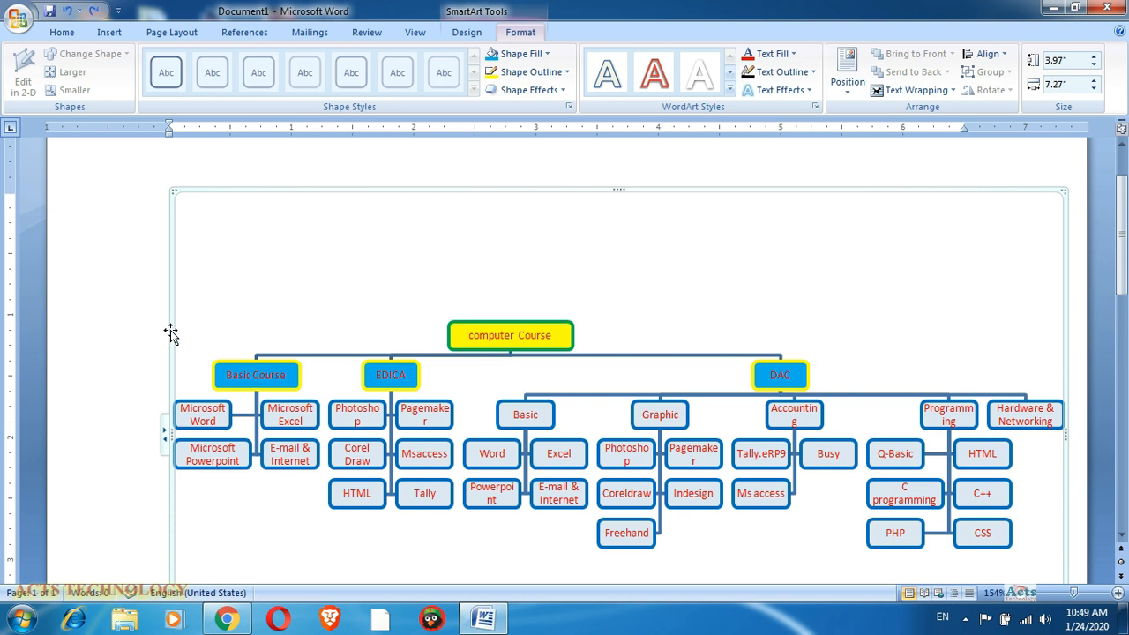
{"action": "left_click_drag", "start_coordinate": [170, 193], "coordinate": [84, 193]}
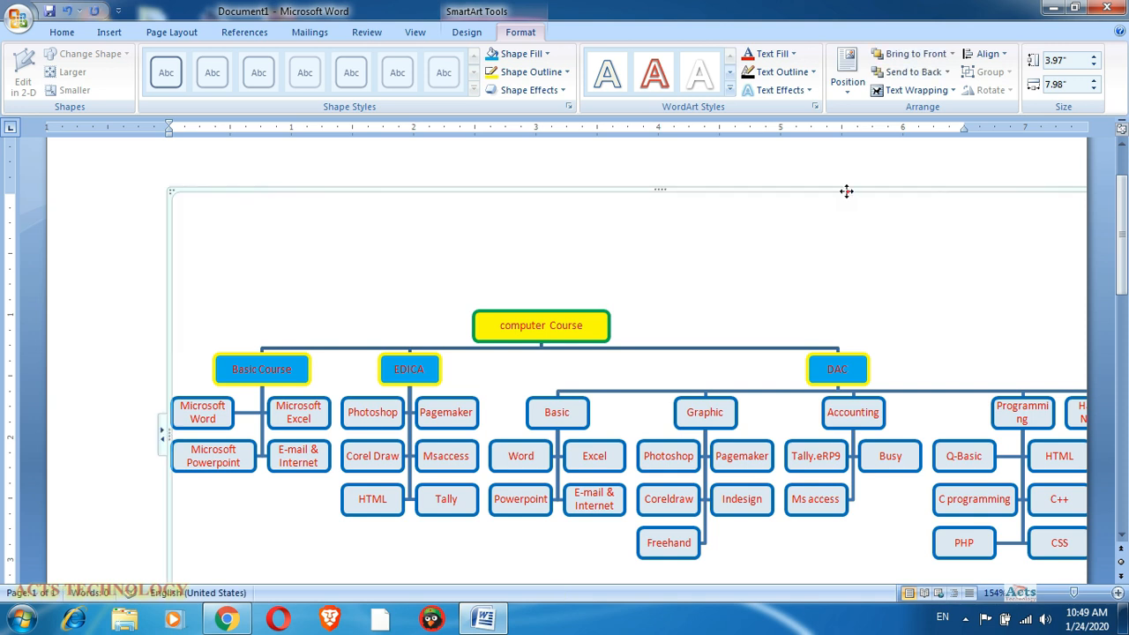
{"action": "left_click_drag", "start_coordinate": [846, 191], "coordinate": [763, 196]}
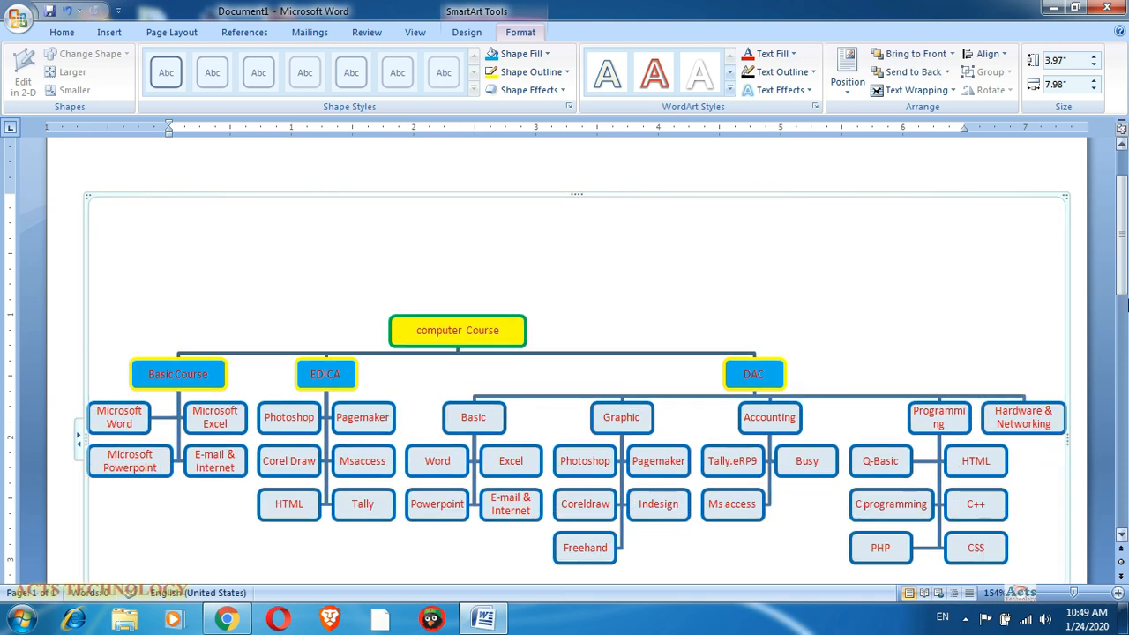
{"action": "left_click_drag", "start_coordinate": [1125, 268], "coordinate": [1126, 305]}
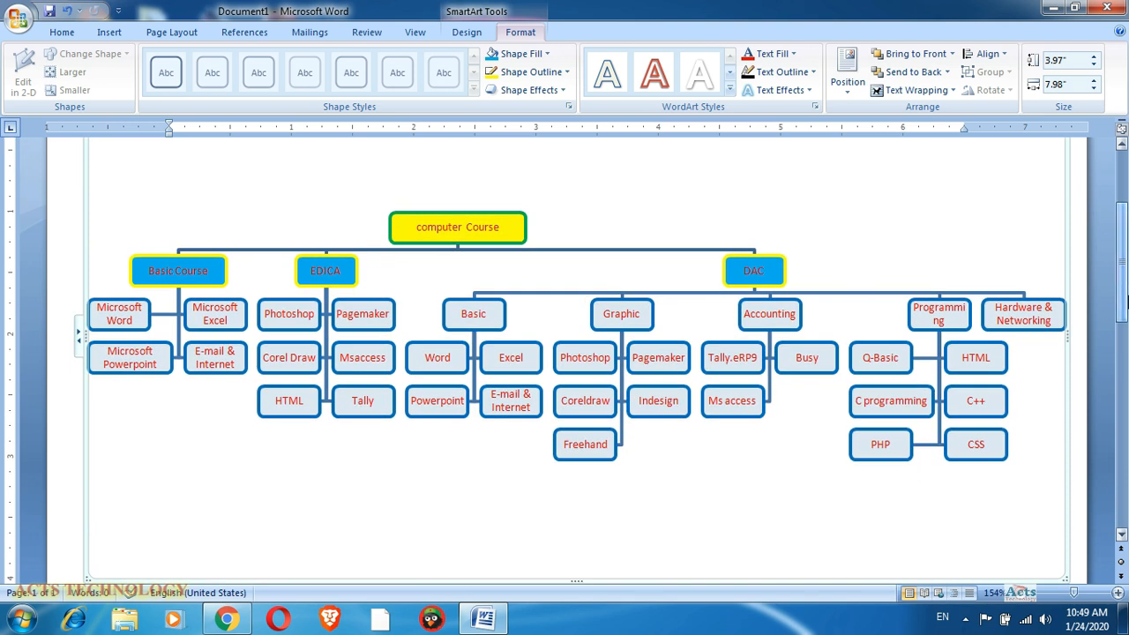